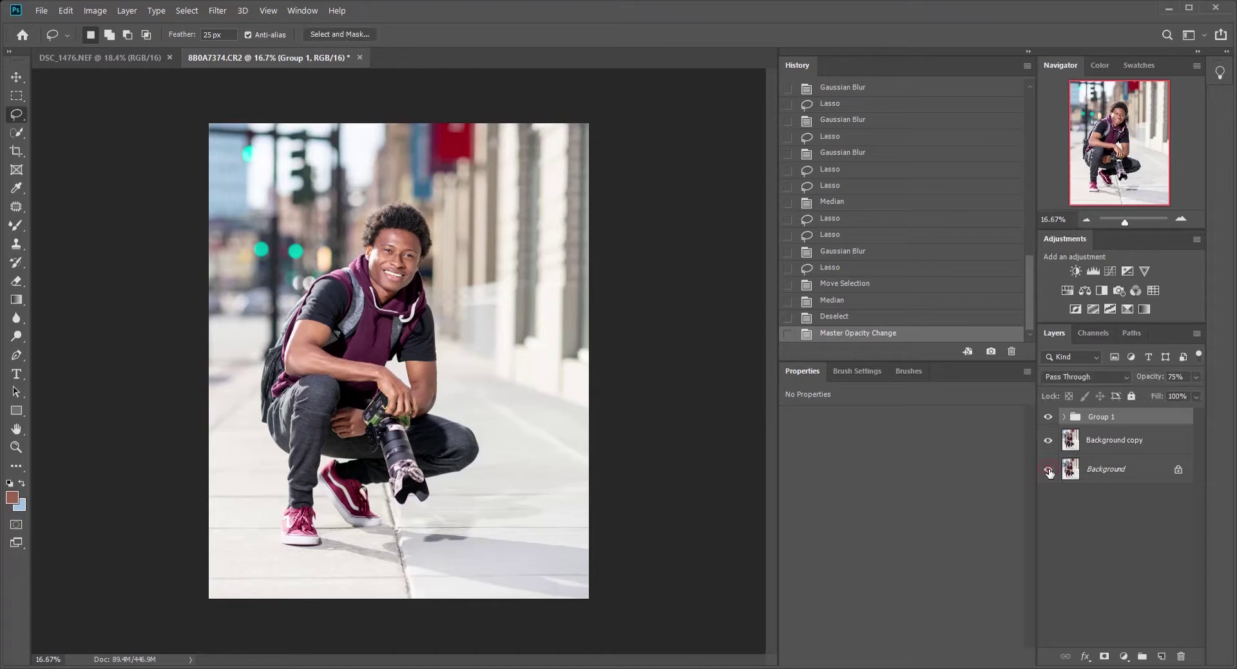
# - Add a Color Balance adjustment layer above Group 1 and compare the edited image with the Background layer alone
pyautogui.click(1085, 290)
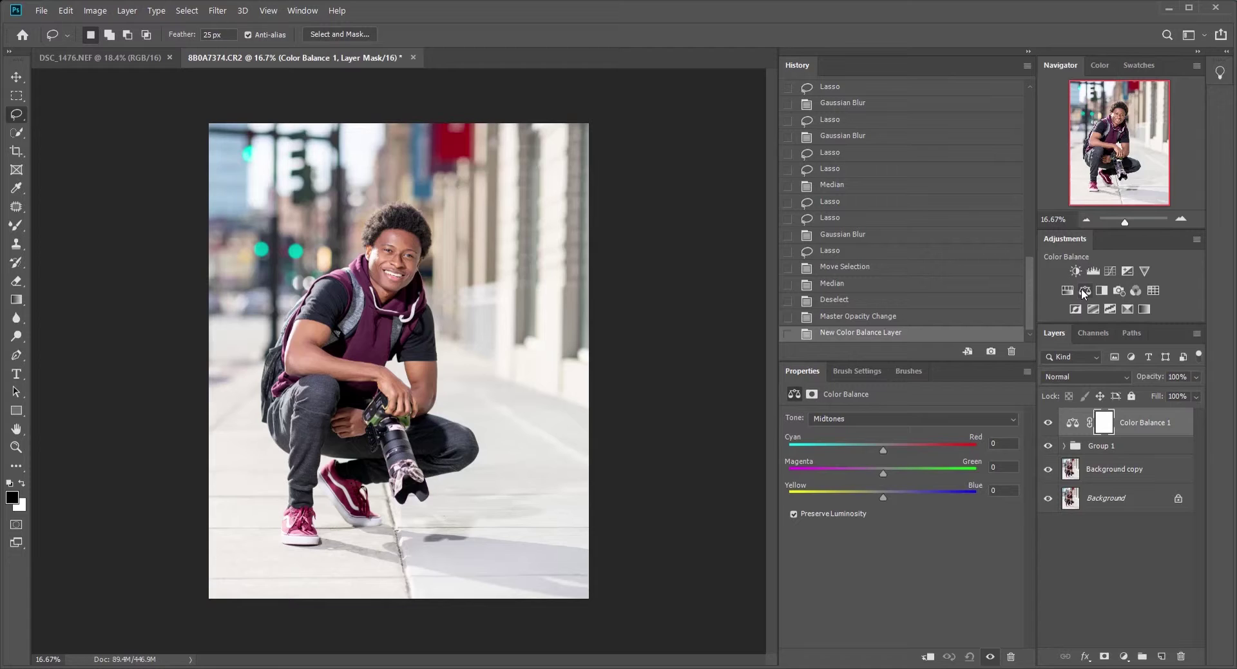
pyautogui.click(1045, 500)
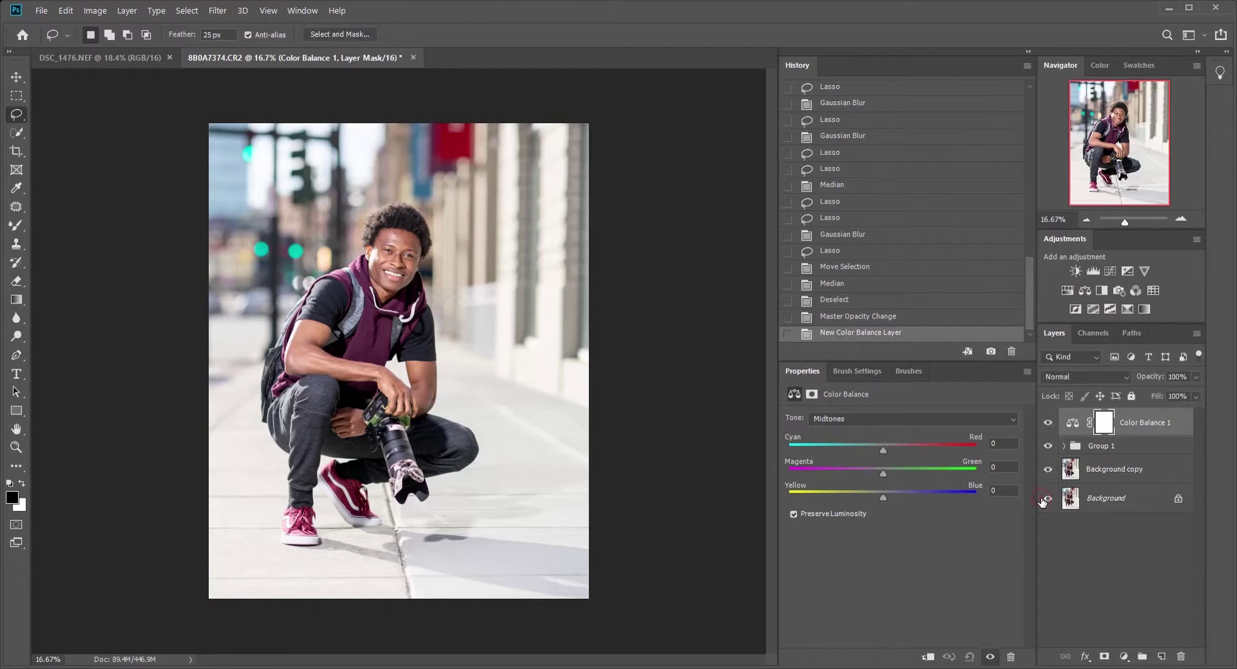
pyautogui.keyDown('alt'); pyautogui.click(1046, 499); pyautogui.keyUp('alt')
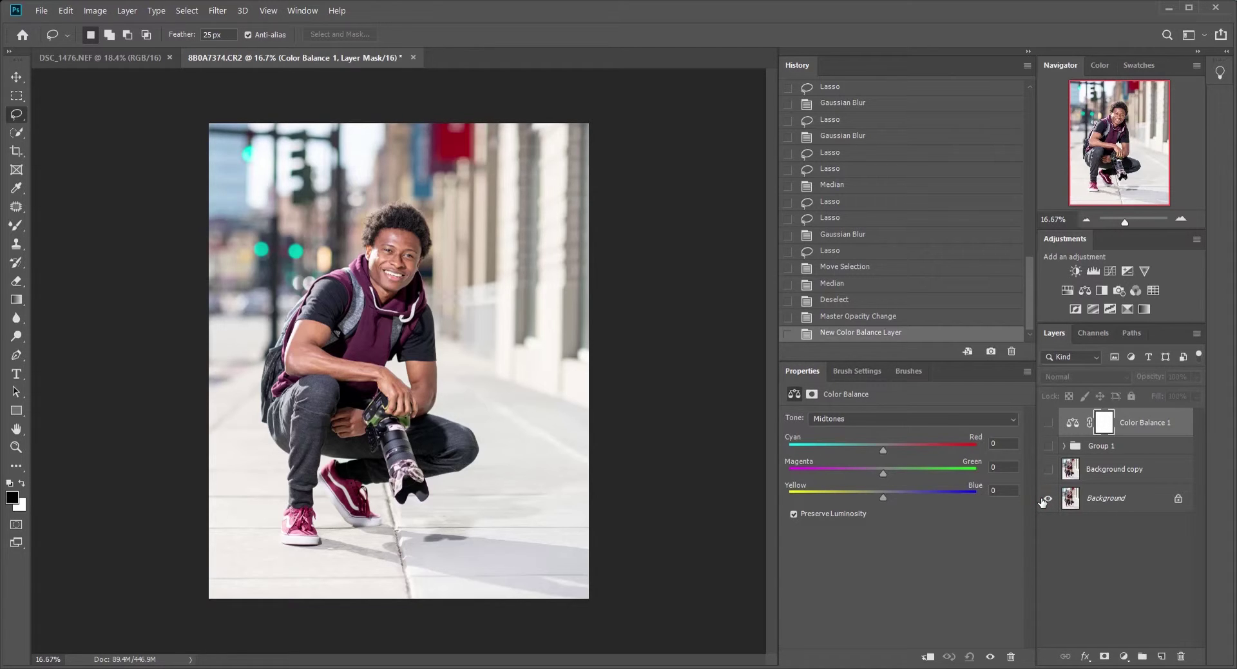
pyautogui.keyDown('alt'); pyautogui.click(1046, 499); pyautogui.keyUp('alt')
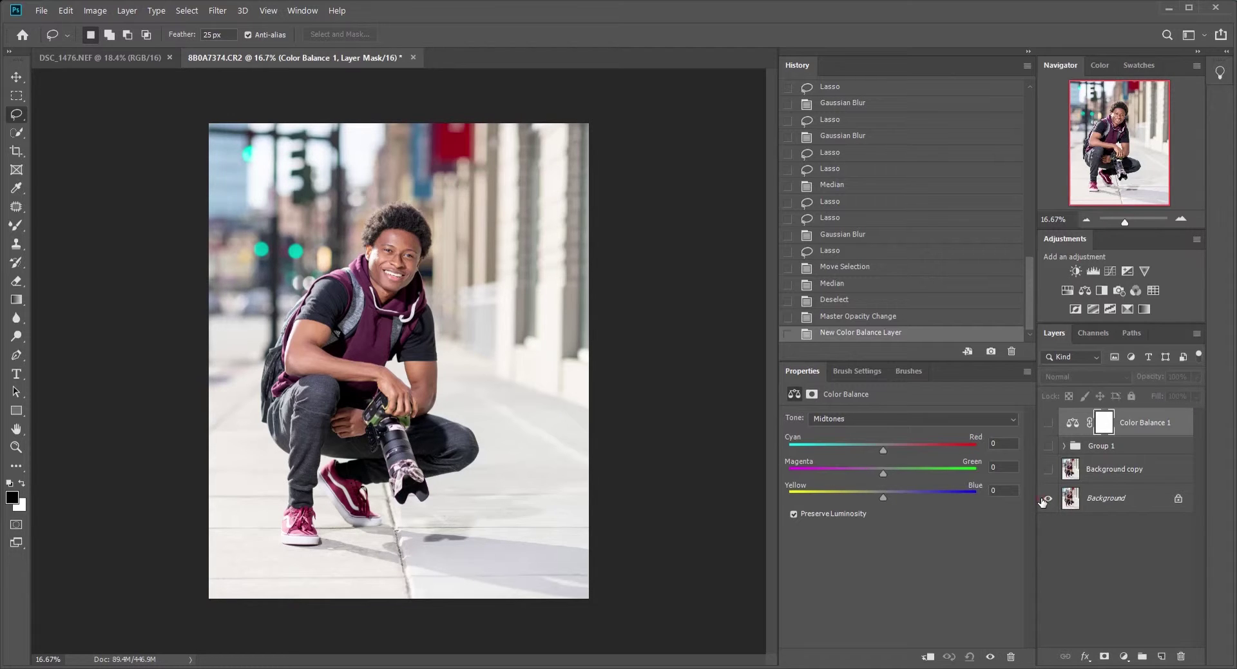
pyautogui.keyDown('alt'); pyautogui.click(1046, 499); pyautogui.keyUp('alt')
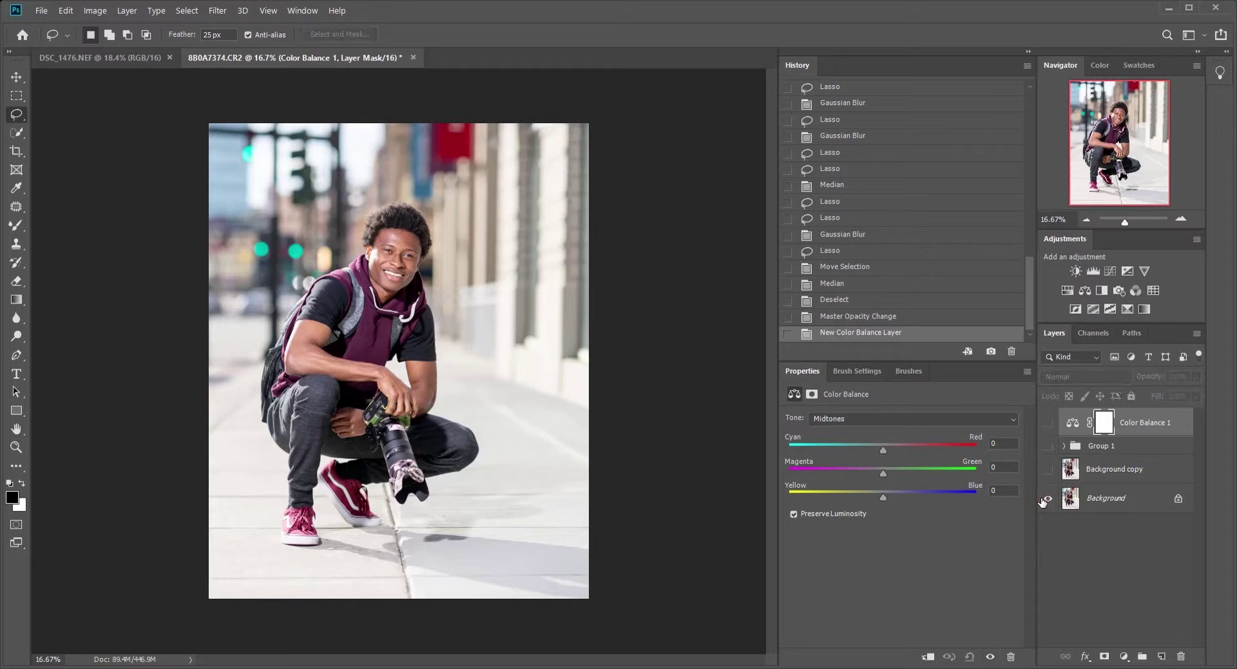
pyautogui.keyDown('alt'); pyautogui.click(1046, 498); pyautogui.keyUp('alt')
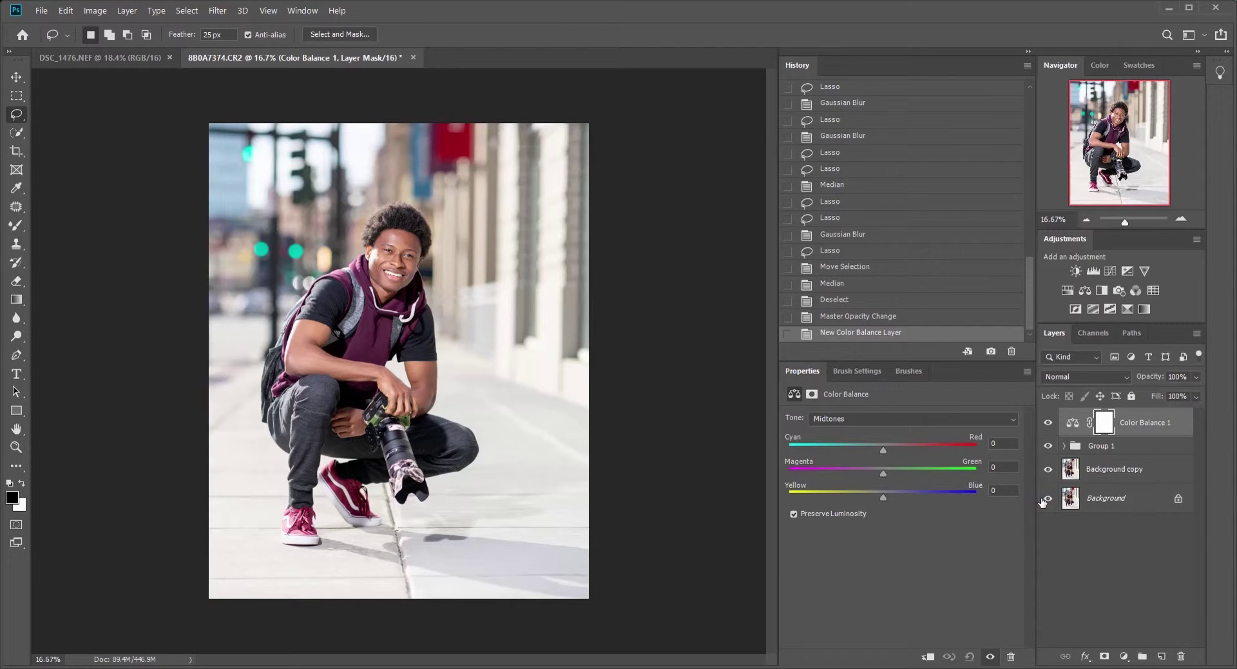
pyautogui.keyDown('alt'); pyautogui.click(1044, 499); pyautogui.keyUp('alt')
pyautogui.keyDown('alt'); pyautogui.click(1044, 499); pyautogui.keyUp('alt')
# - Set the Color Balance highlights to -10 Cyan/Red, +10 Magenta/Green and +20 Yellow/Blue
pyautogui.click(947, 419)
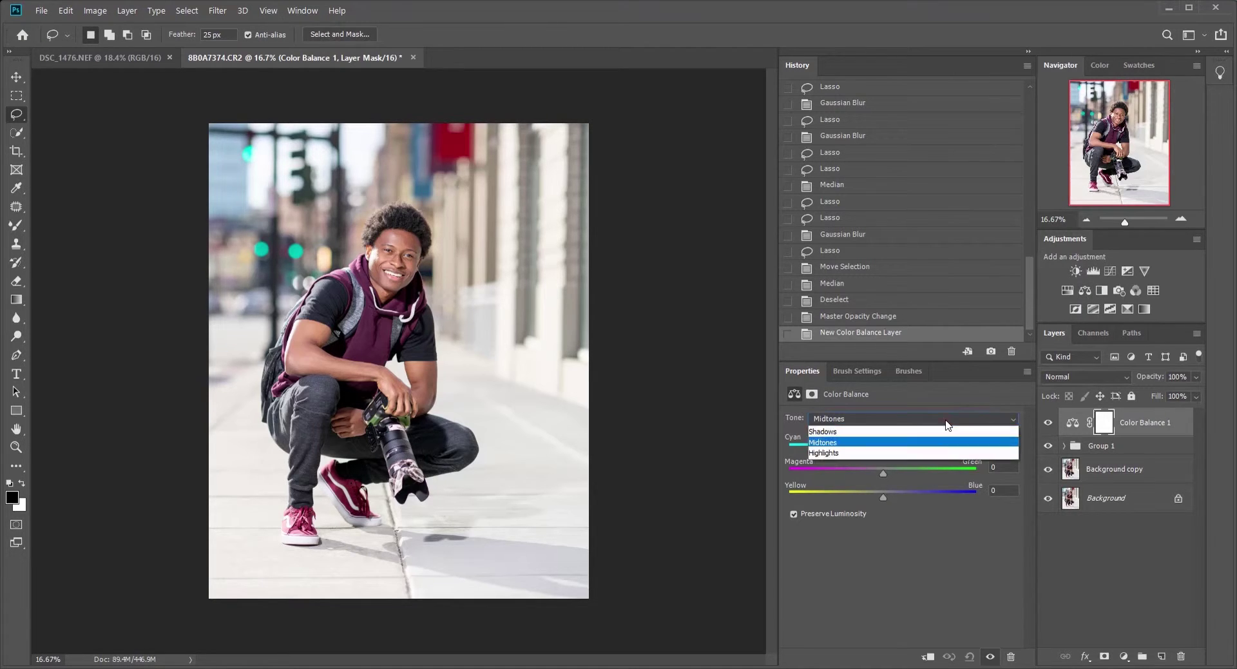
pyautogui.click(903, 449)
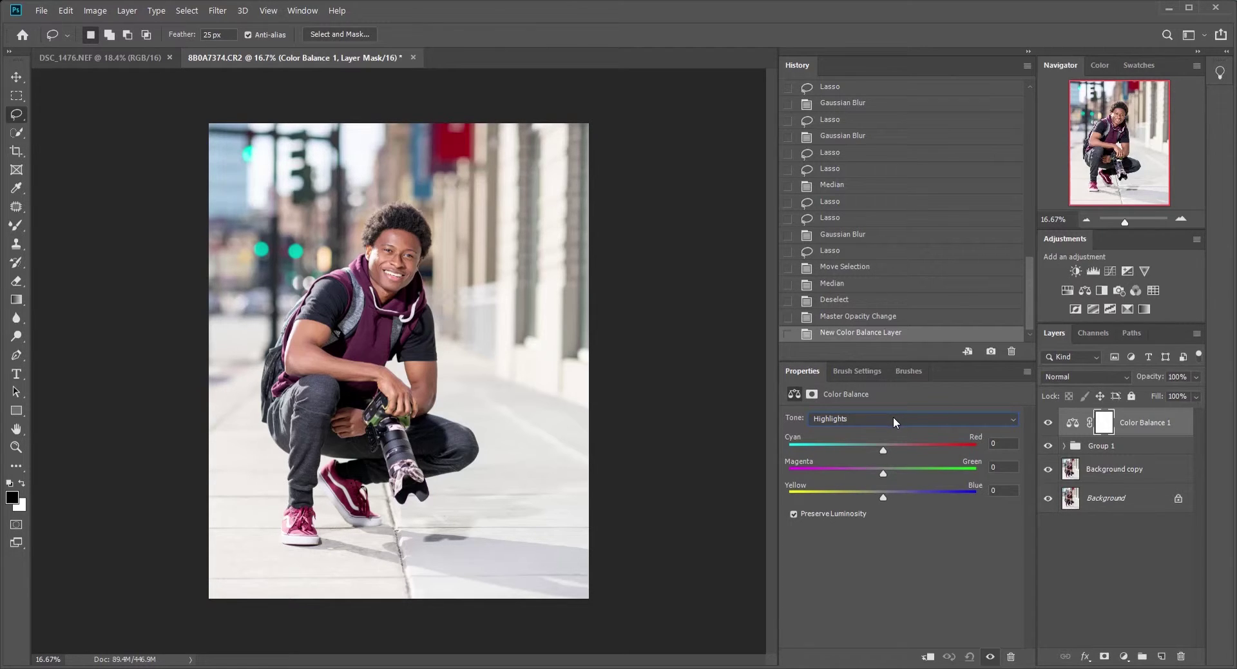
pyautogui.click(1005, 488)
pyautogui.write('20')
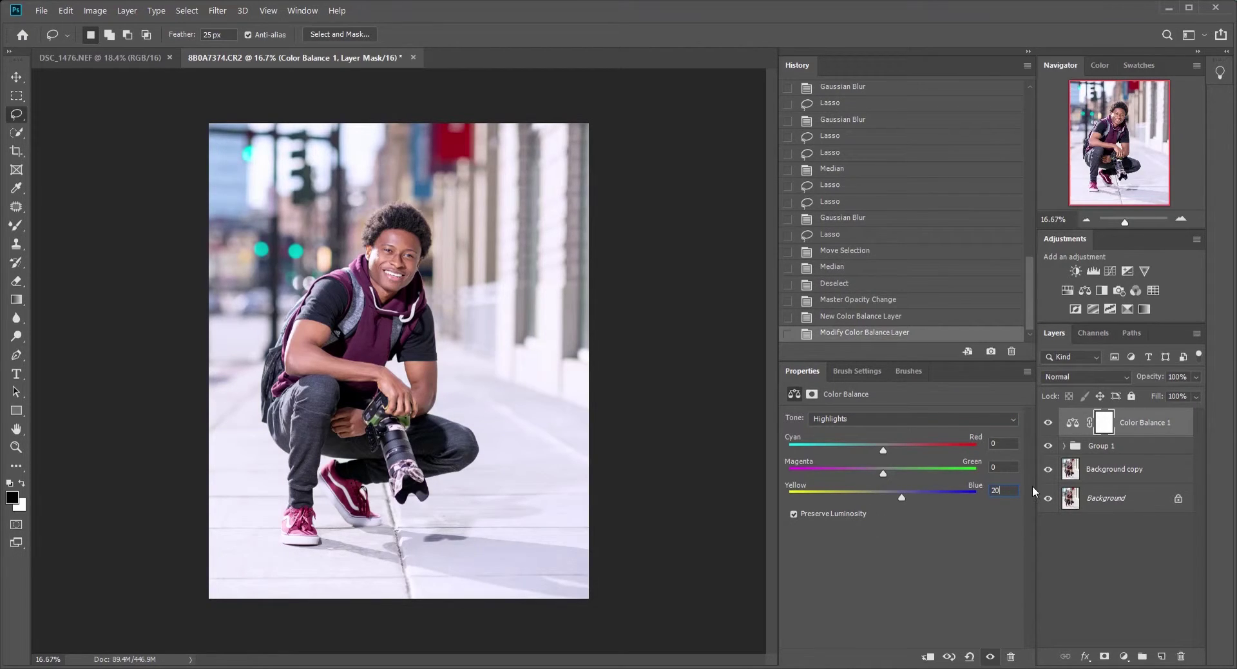
pyautogui.hotkey('shift', 'Tab')
pyautogui.write('-')
pyautogui.write('10')
pyautogui.hotkey('shift', 'Tab')
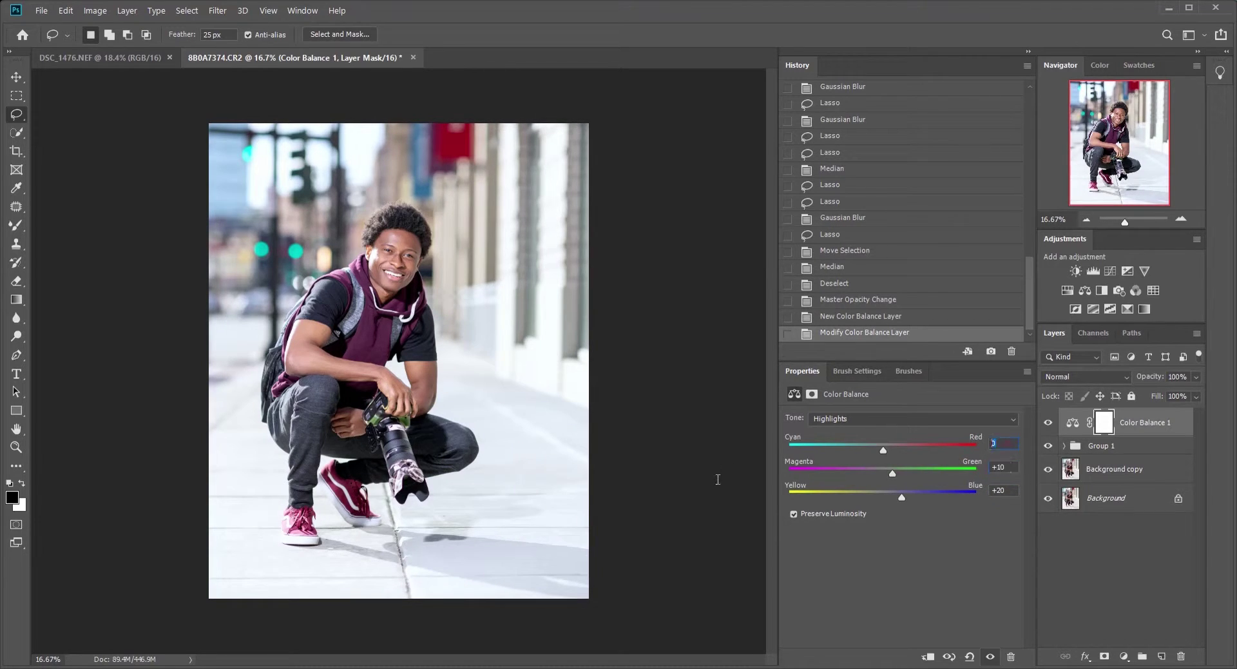
pyautogui.write('-10')
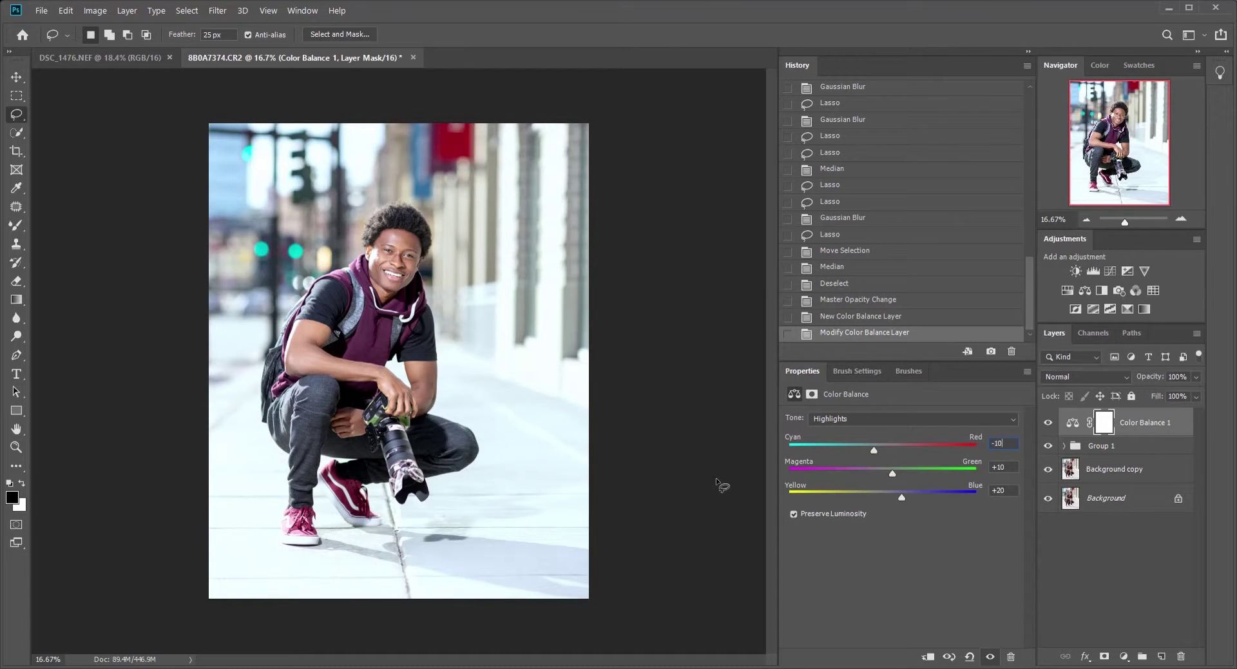
# - Set the Color Balance shadows to +6 Cyan/Red, -3 Magenta/Green and -9 Yellow/Blue
pyautogui.click(901, 418)
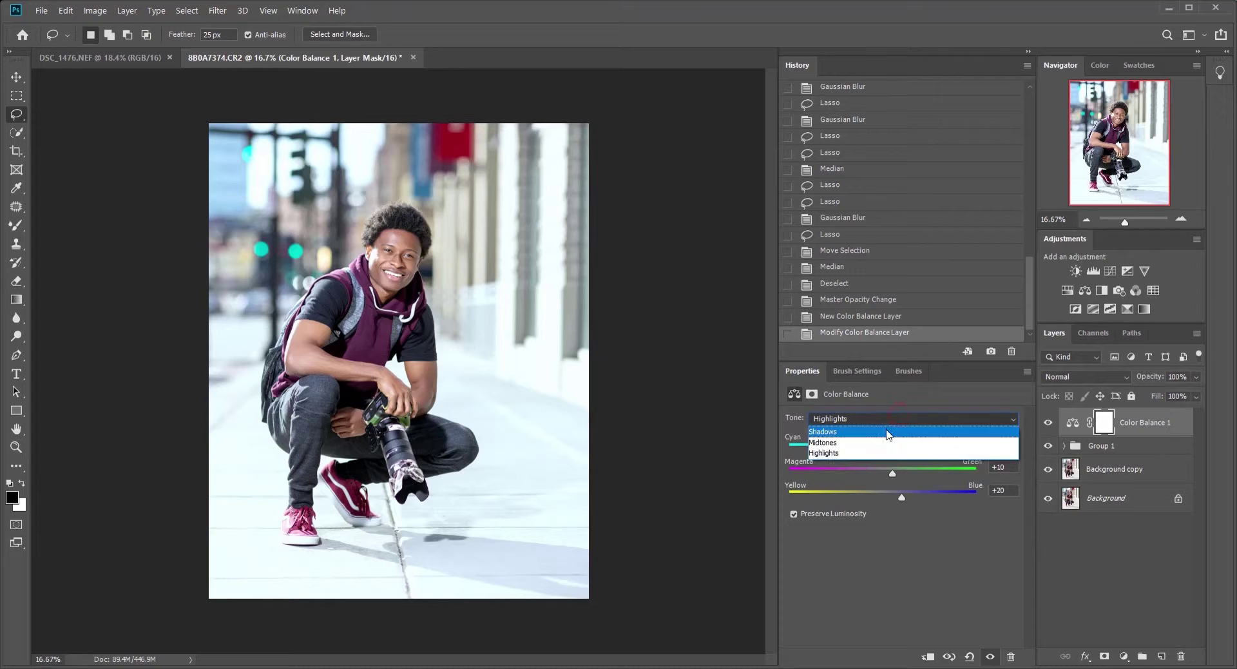
pyautogui.click(888, 432)
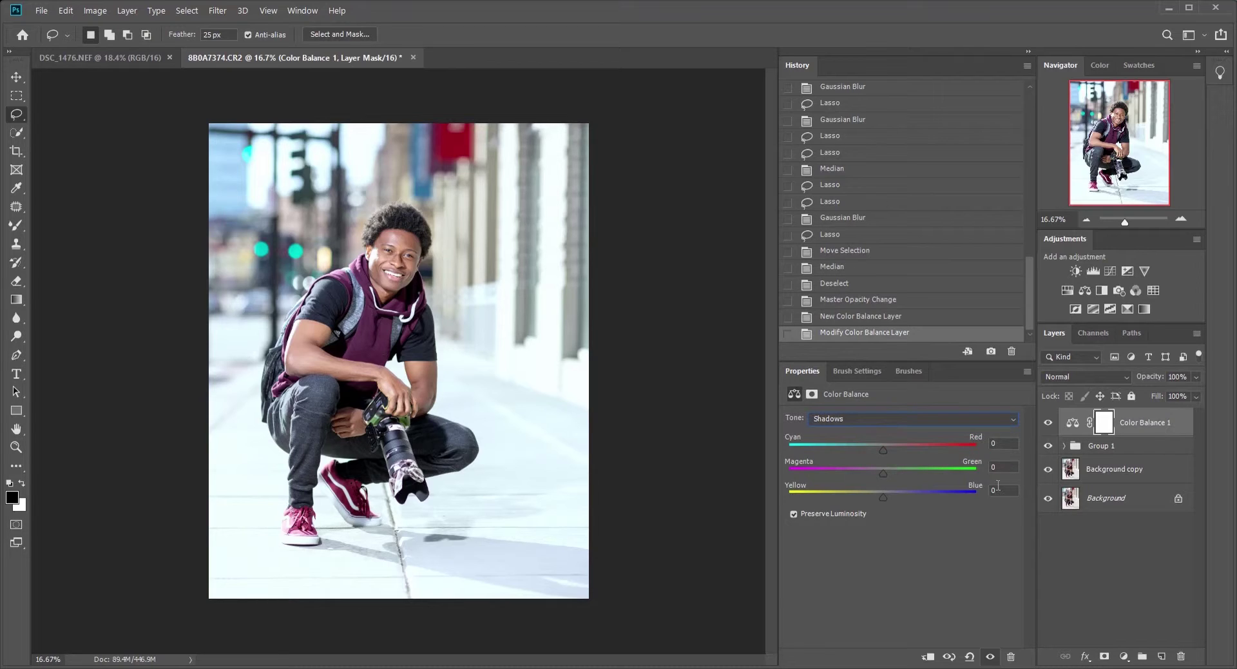
pyautogui.click(883, 497)
pyautogui.write('-9')
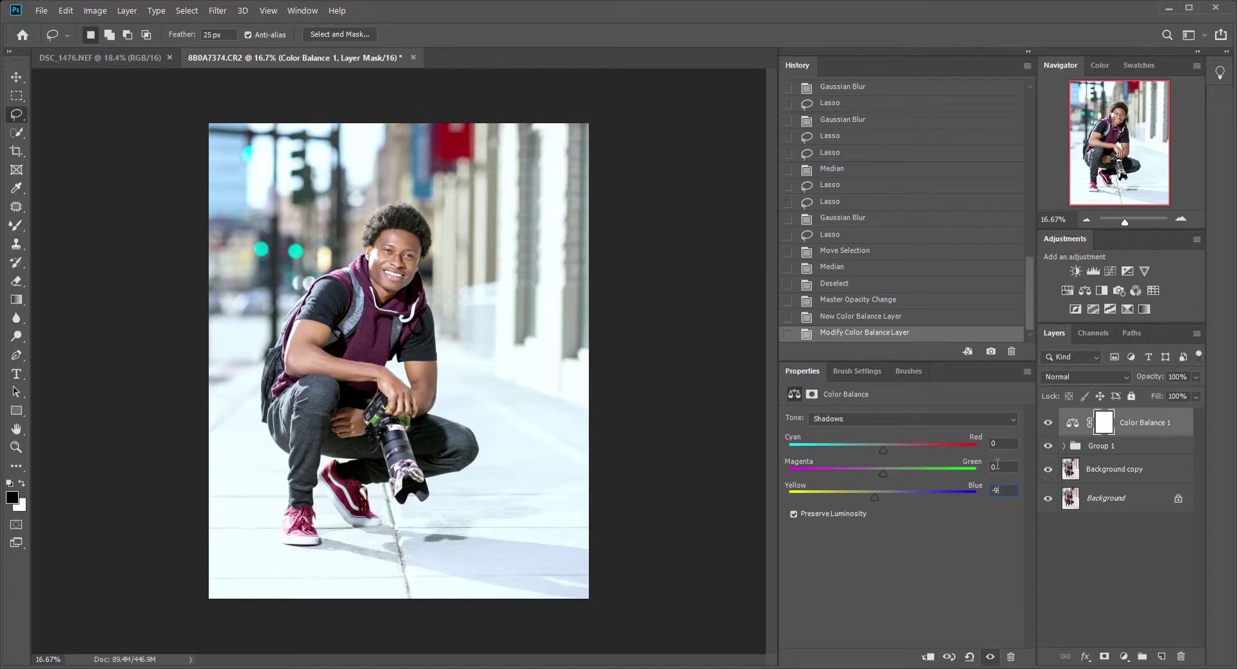
pyautogui.click(996, 465)
pyautogui.write('6')
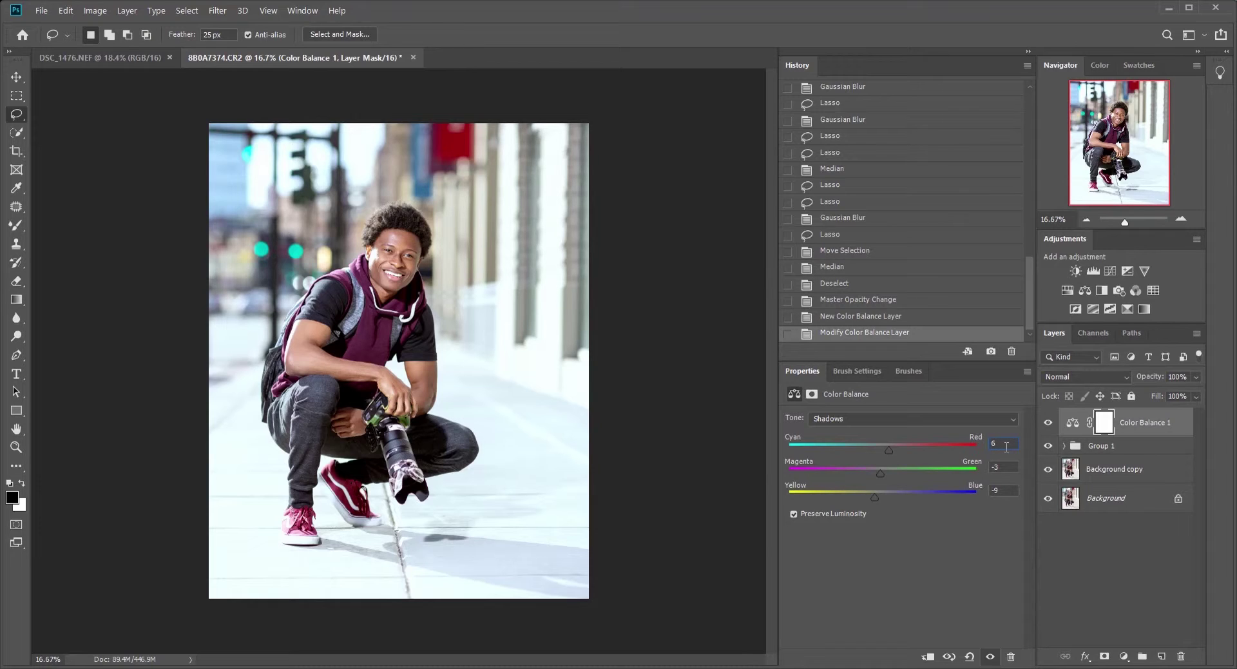
# - Compare the color-balanced image with the original by isolating the Background layer and restoring the other layers
pyautogui.click(1048, 498)
pyautogui.click(1048, 498)
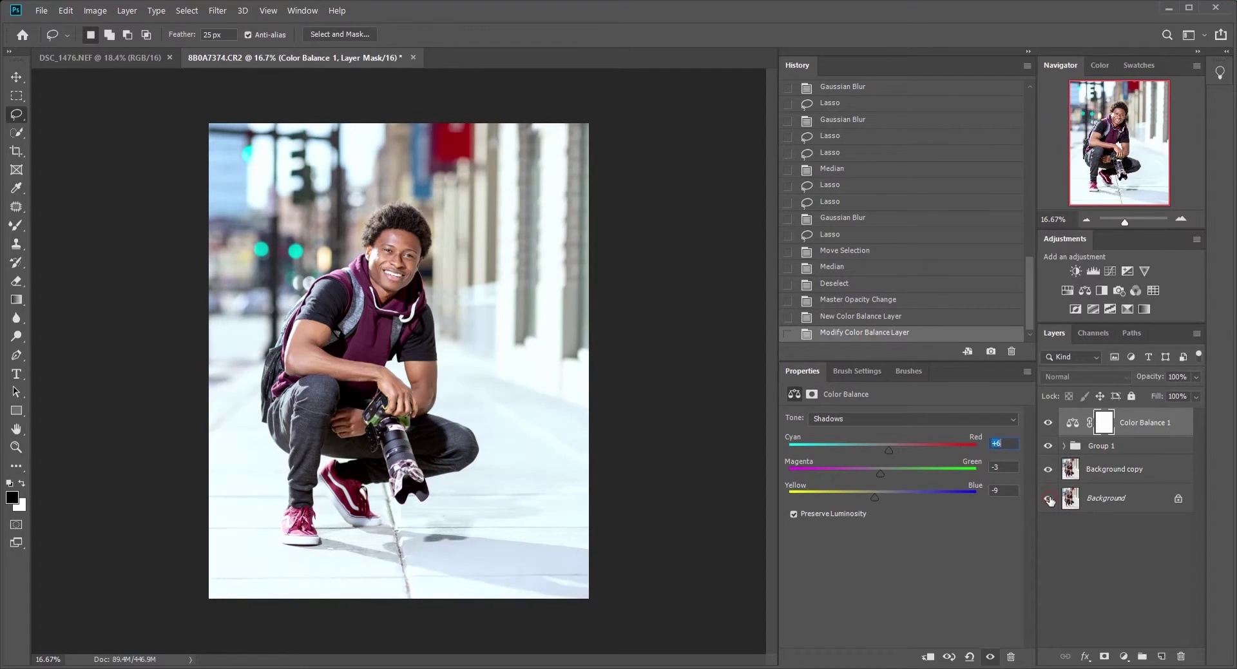
pyautogui.click(1048, 498)
pyautogui.click(1049, 498)
pyautogui.click(1050, 499)
pyautogui.click(1051, 500)
# - Add a Solid Color fill layer above Color Balance 1 in warm orange, hex e1a455
pyautogui.click(1124, 656)
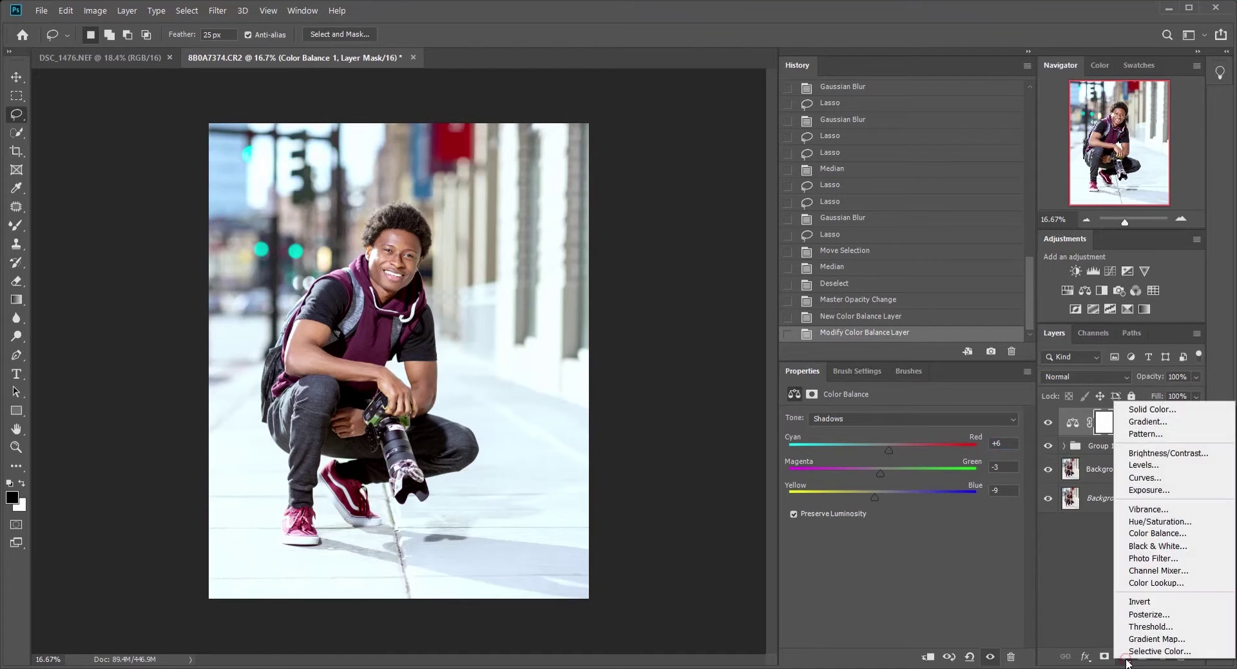
pyautogui.click(1160, 412)
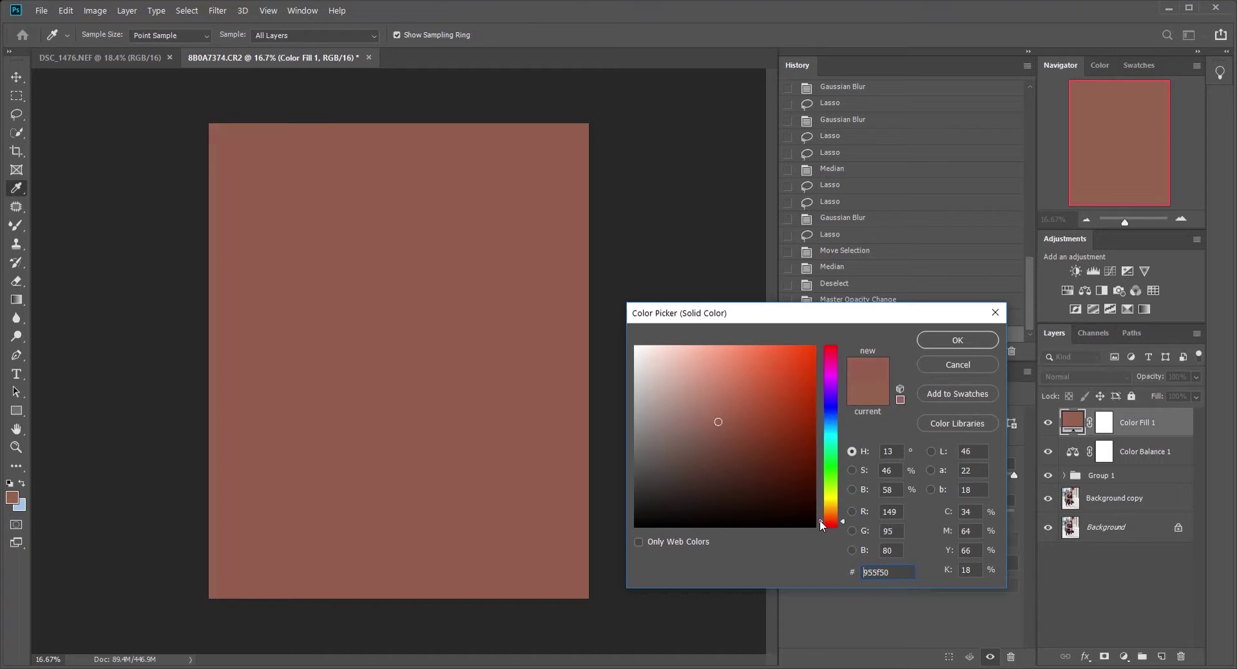
pyautogui.moveTo(820, 519); pyautogui.dragTo(829, 513)
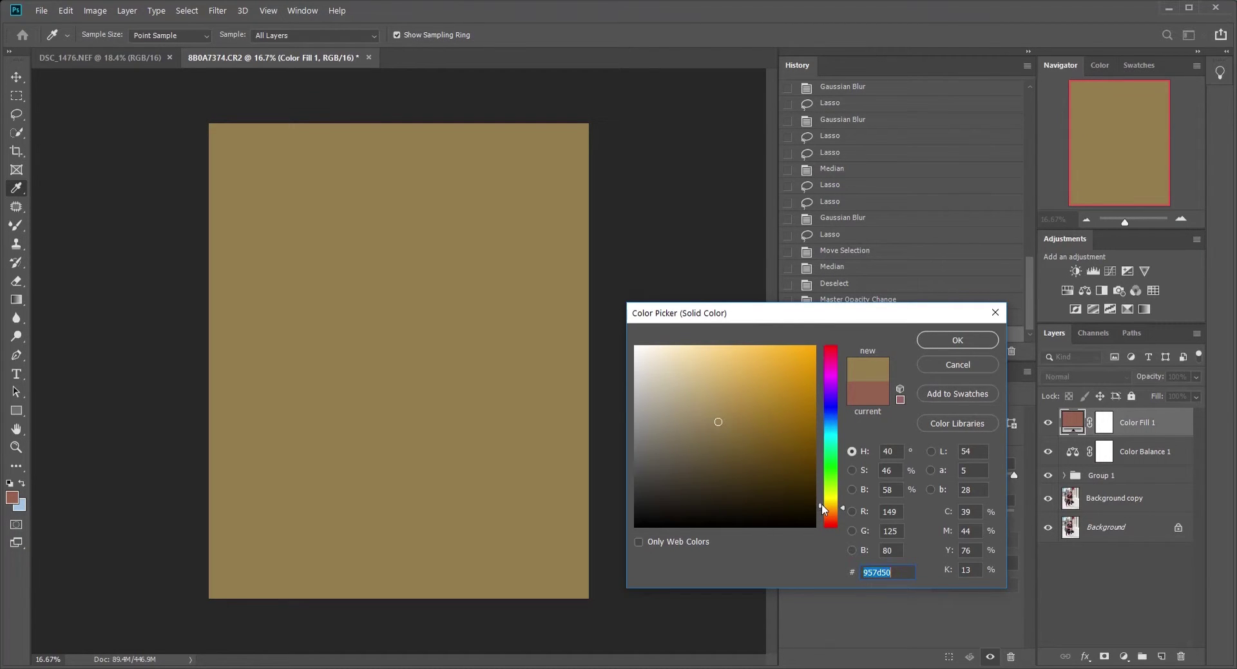
pyautogui.moveTo(822, 504); pyautogui.dragTo(821, 508)
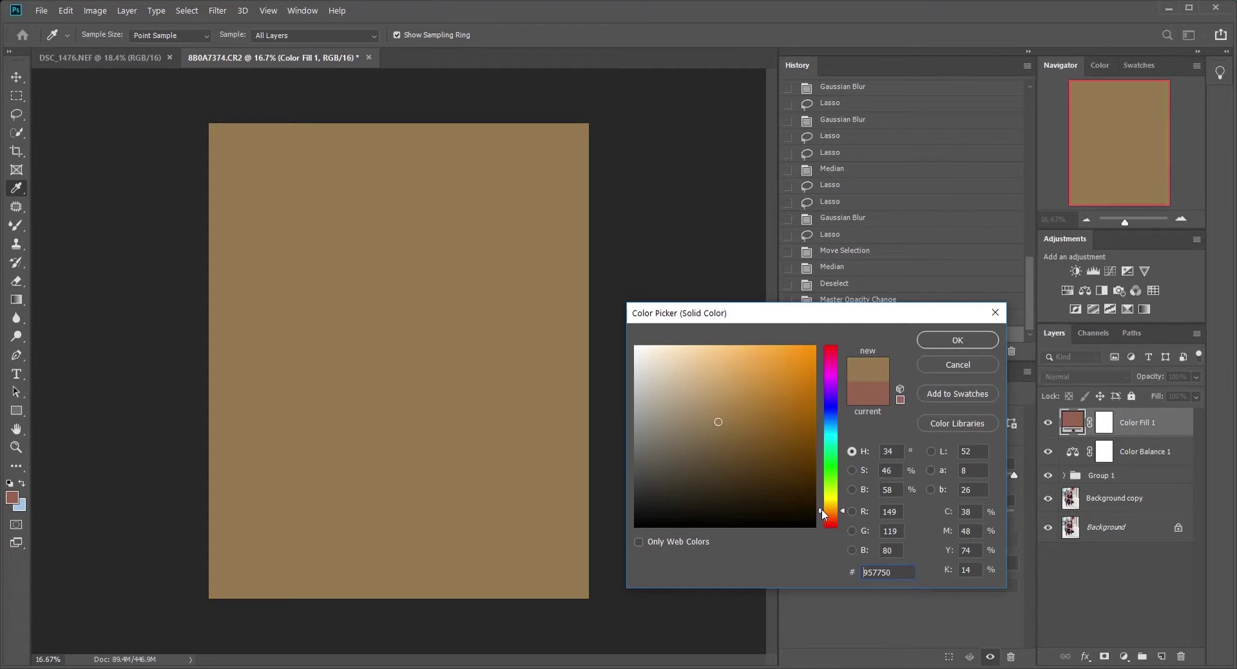
pyautogui.click(754, 361)
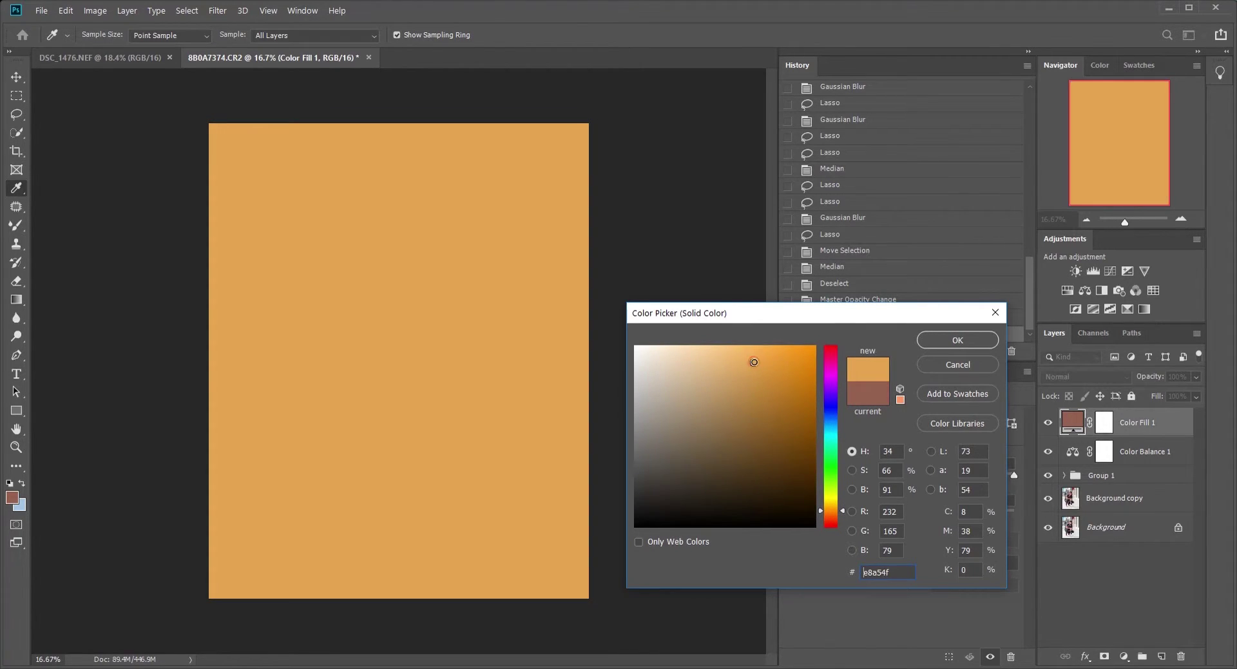
pyautogui.moveTo(752, 363); pyautogui.dragTo(747, 367)
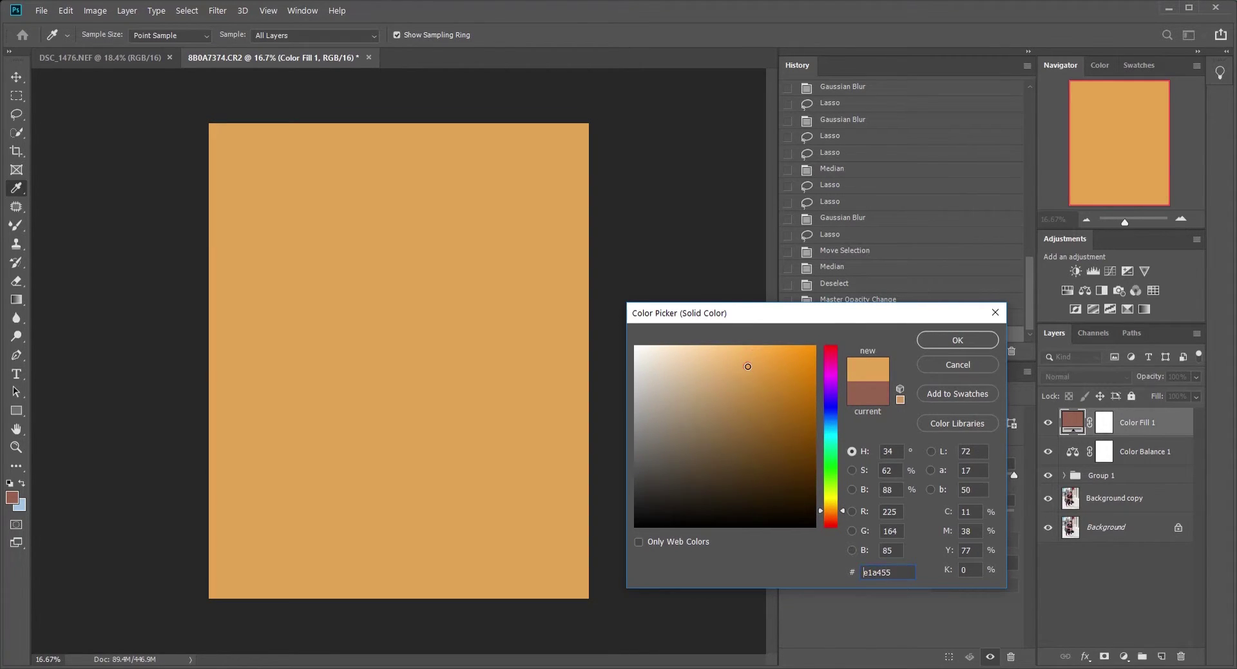
pyautogui.click(948, 342)
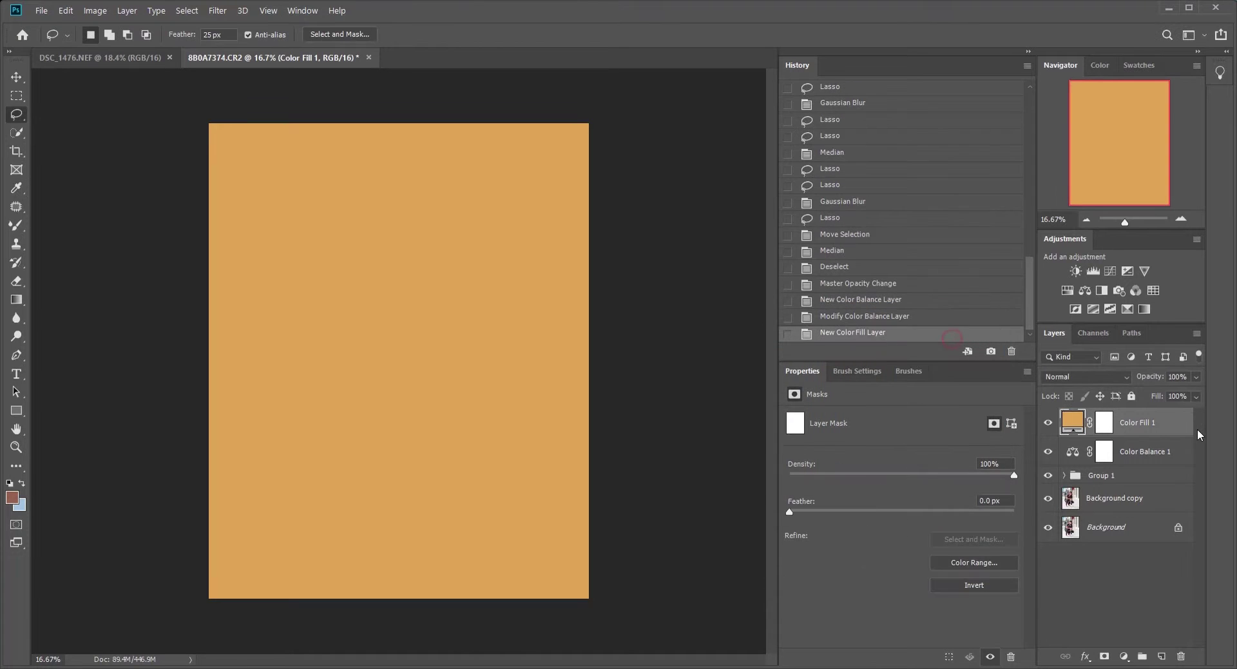
# - Set the orange fill layer to Soft Light and split its Underlying Layer black Blend If slider to 0 / 255
pyautogui.click(1087, 378)
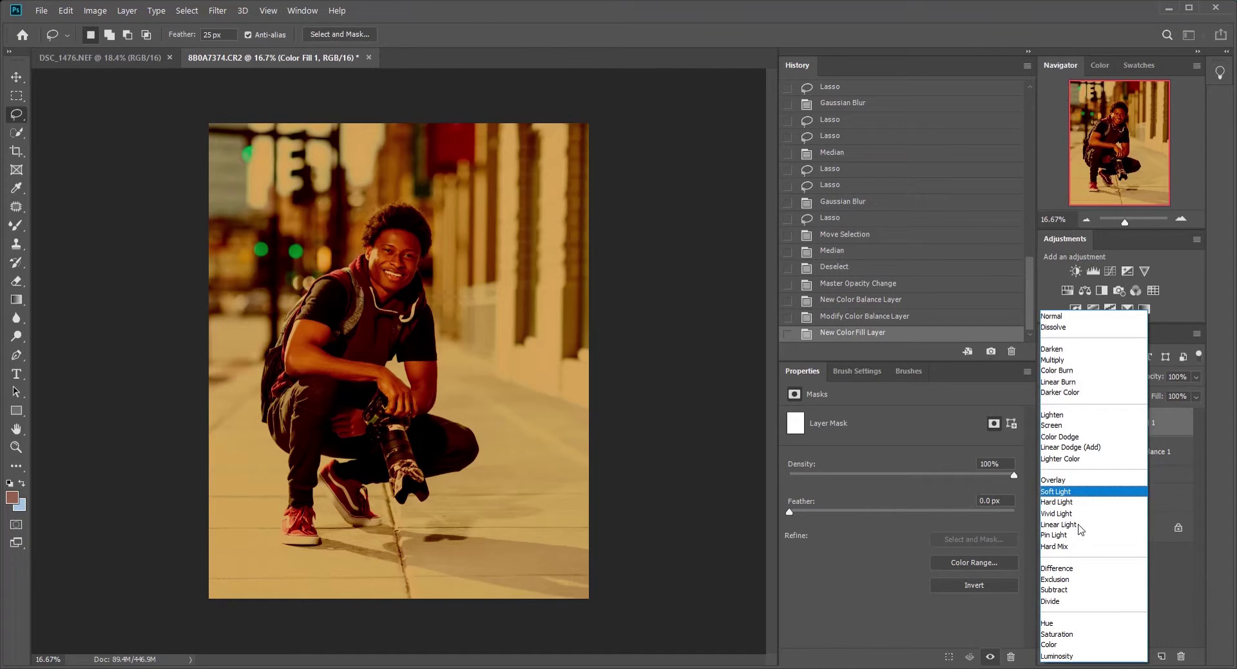
pyautogui.click(1072, 492)
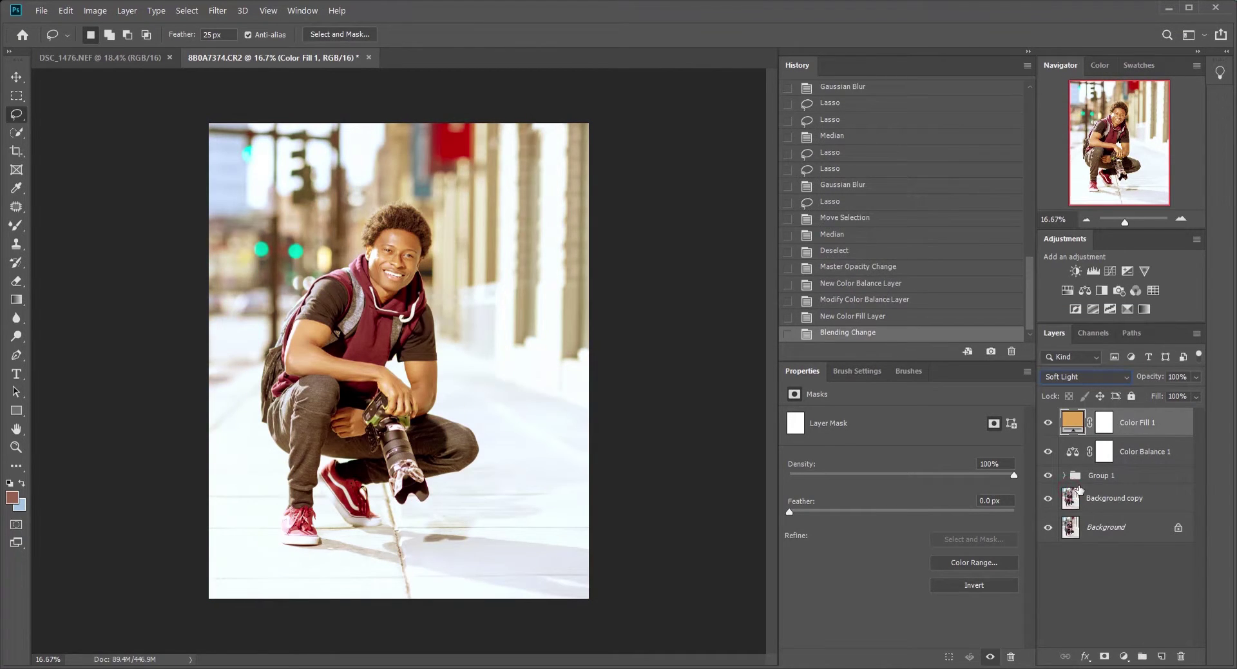
pyautogui.click(1178, 424)
pyautogui.doubleClick(1179, 427)
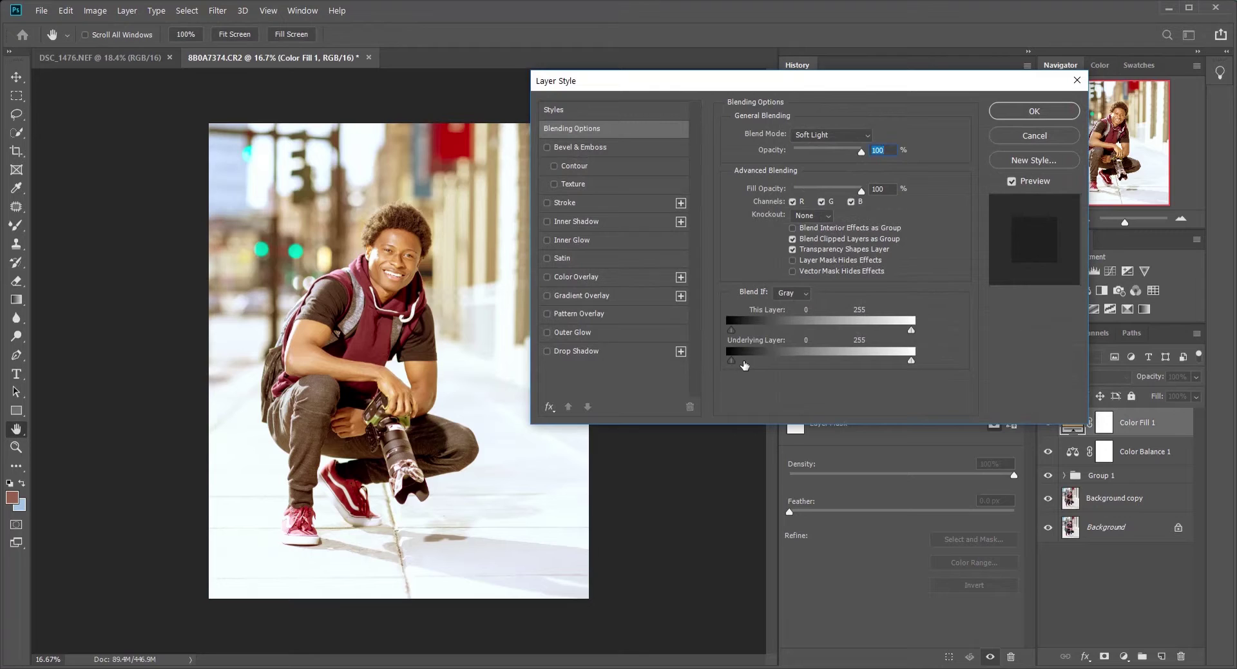
pyautogui.moveTo(732, 360); pyautogui.dragTo(915, 373)
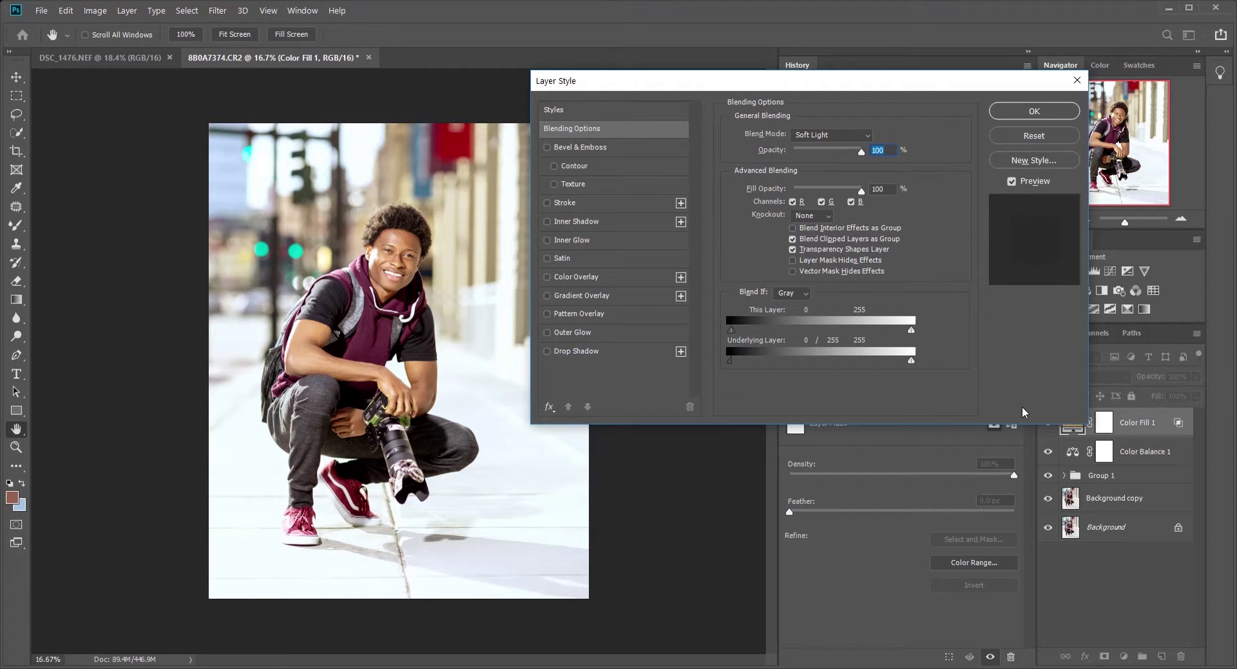
pyautogui.click(1035, 111)
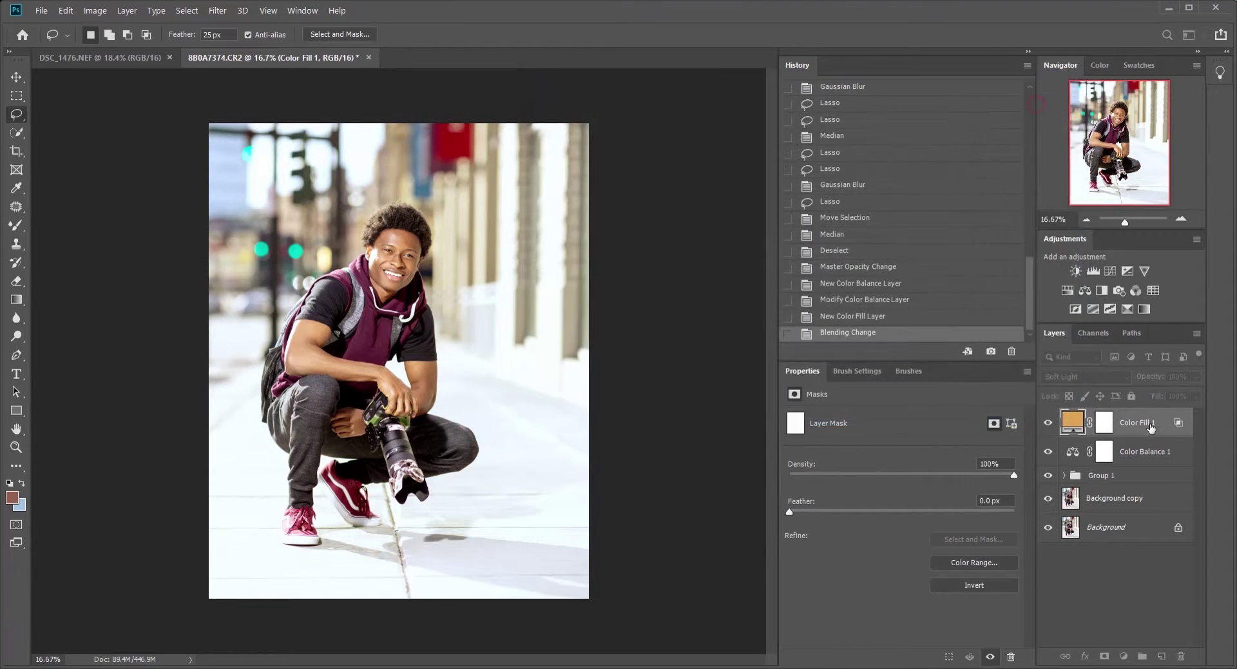
# - Lower the orange fill layer's opacity to 50% and compare the result with the Background layer alone
pyautogui.moveTo(1148, 379); pyautogui.dragTo(1121, 381)
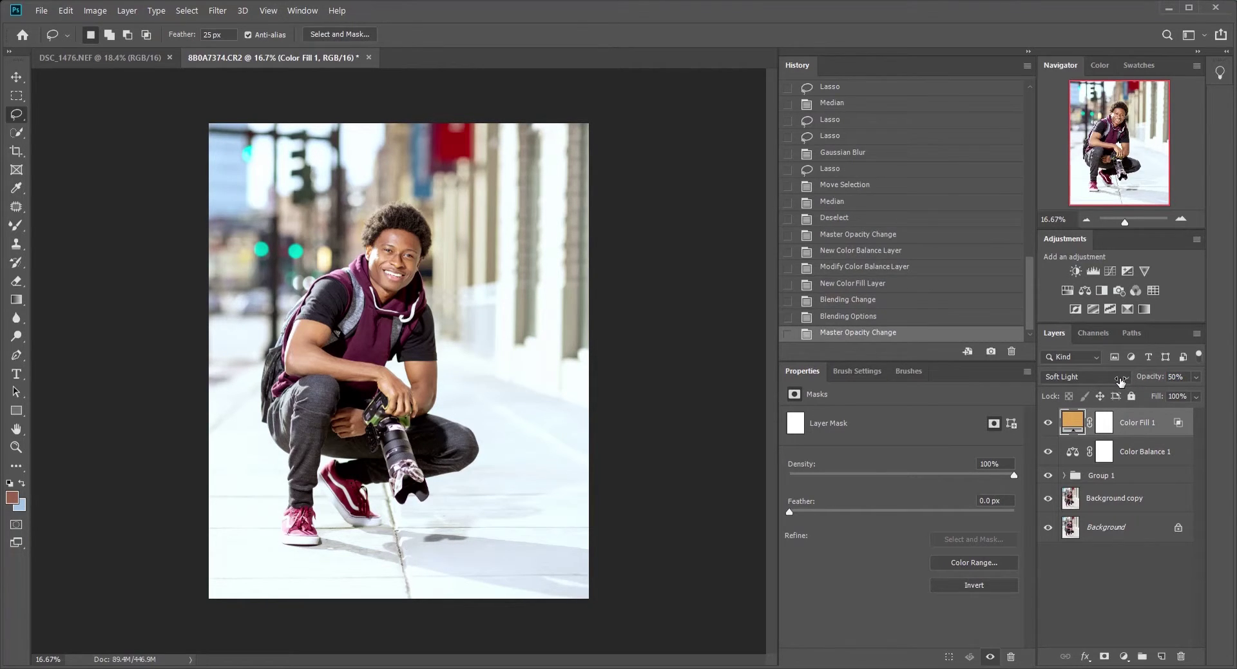
pyautogui.click(1042, 533)
pyautogui.click(1041, 534)
pyautogui.click(1042, 534)
pyautogui.click(1042, 534)
# - Add a Gradient fill layer on top using the pale orange-to-transparent gradient preset
pyautogui.click(1124, 655)
pyautogui.click(1161, 418)
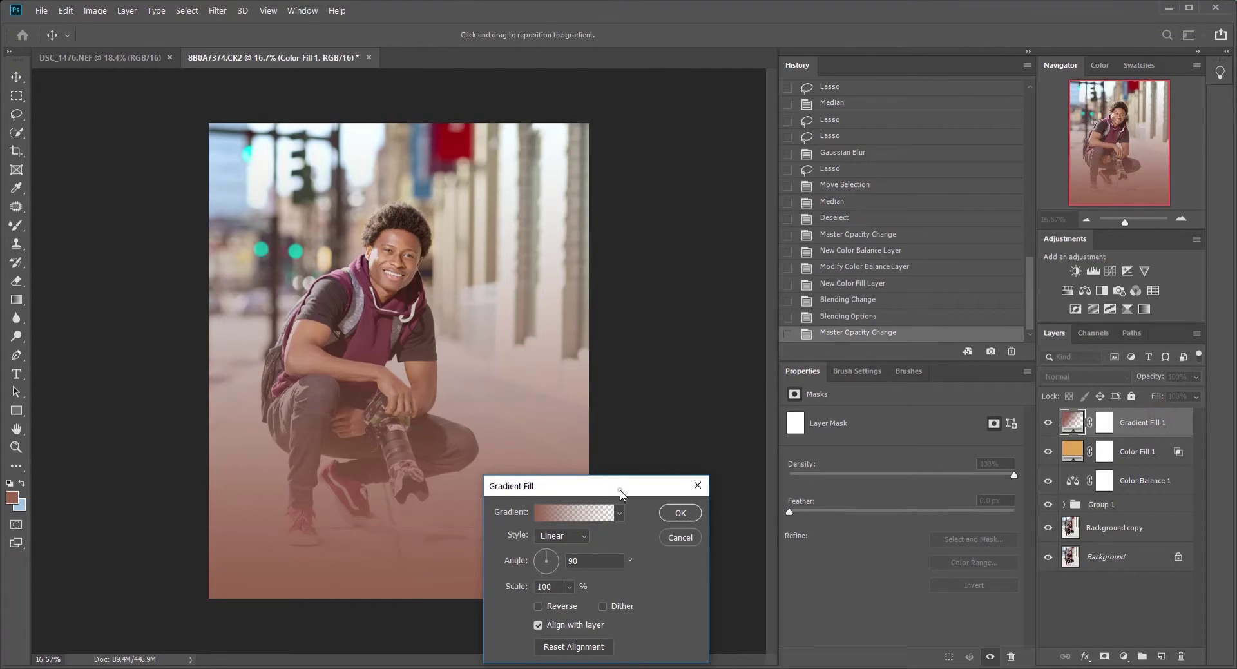
pyautogui.moveTo(621, 495); pyautogui.dragTo(704, 201)
pyautogui.click(703, 219)
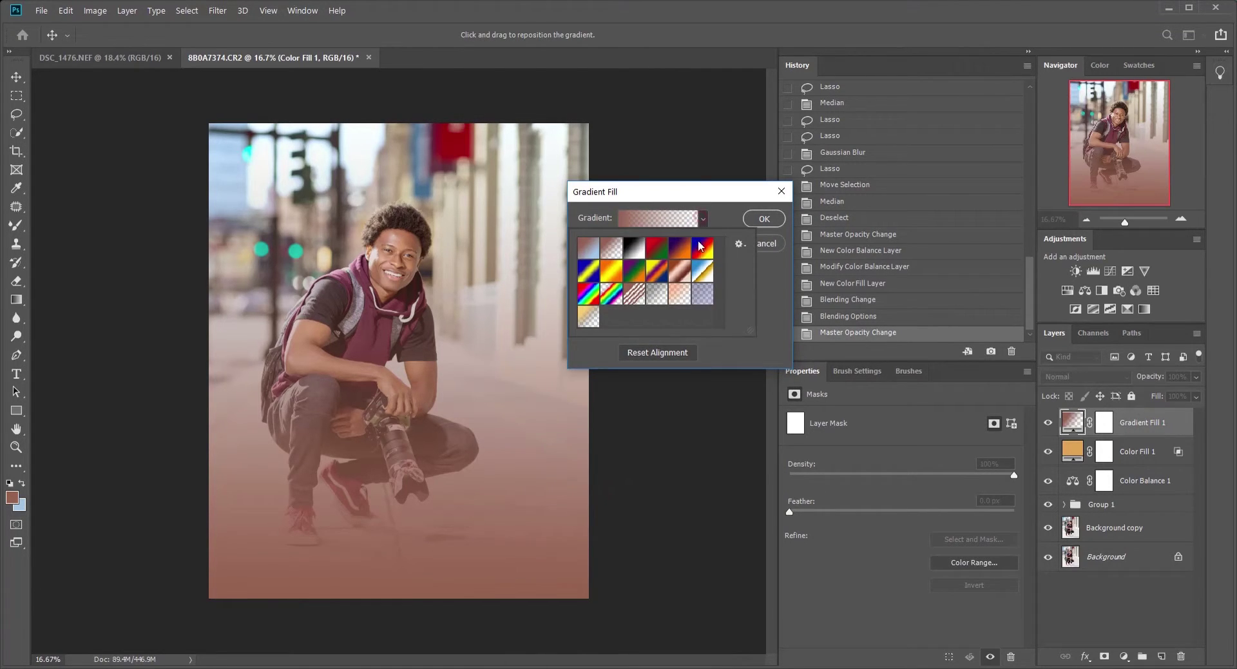
pyautogui.click(680, 294)
pyautogui.click(771, 265)
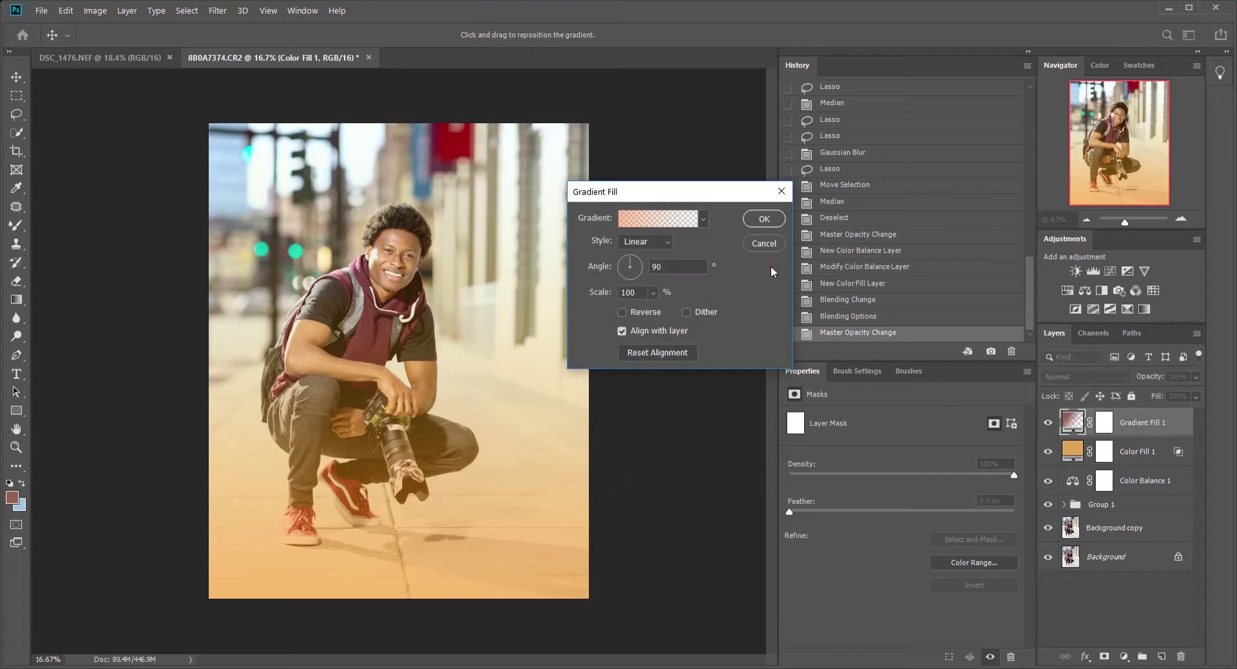
# - Make the gradient Radial and place its center near the photo's upper-left corner, beside the traffic lights
pyautogui.click(667, 240)
pyautogui.click(650, 280)
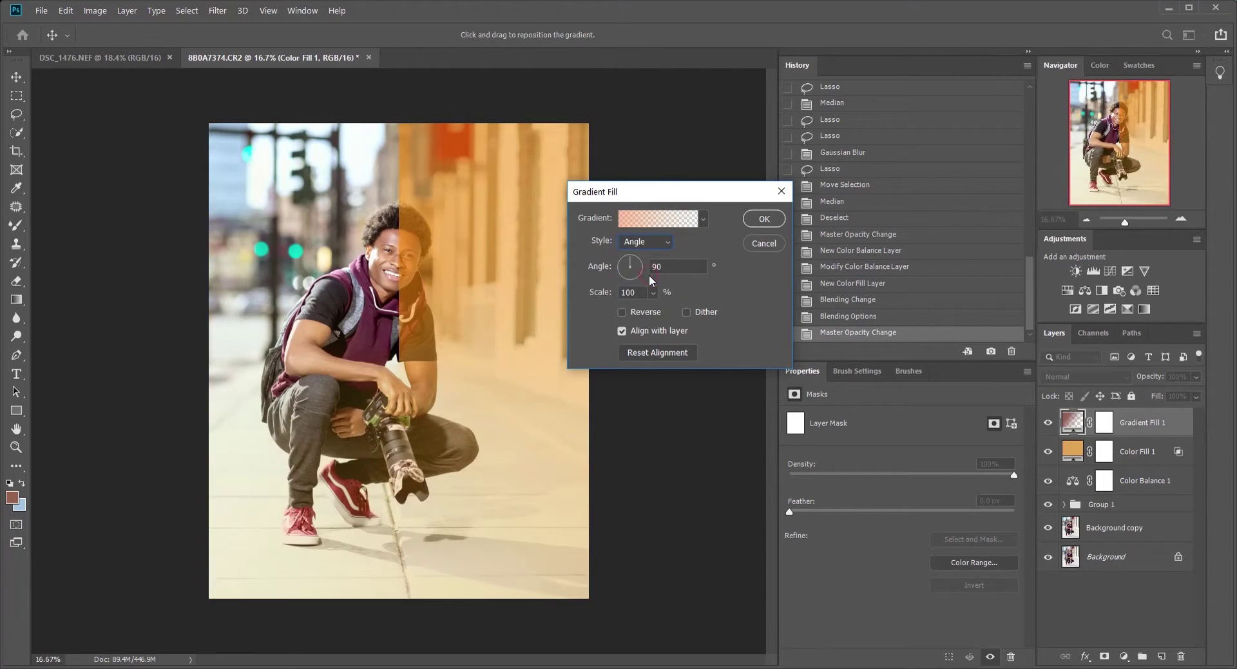
pyautogui.click(659, 239)
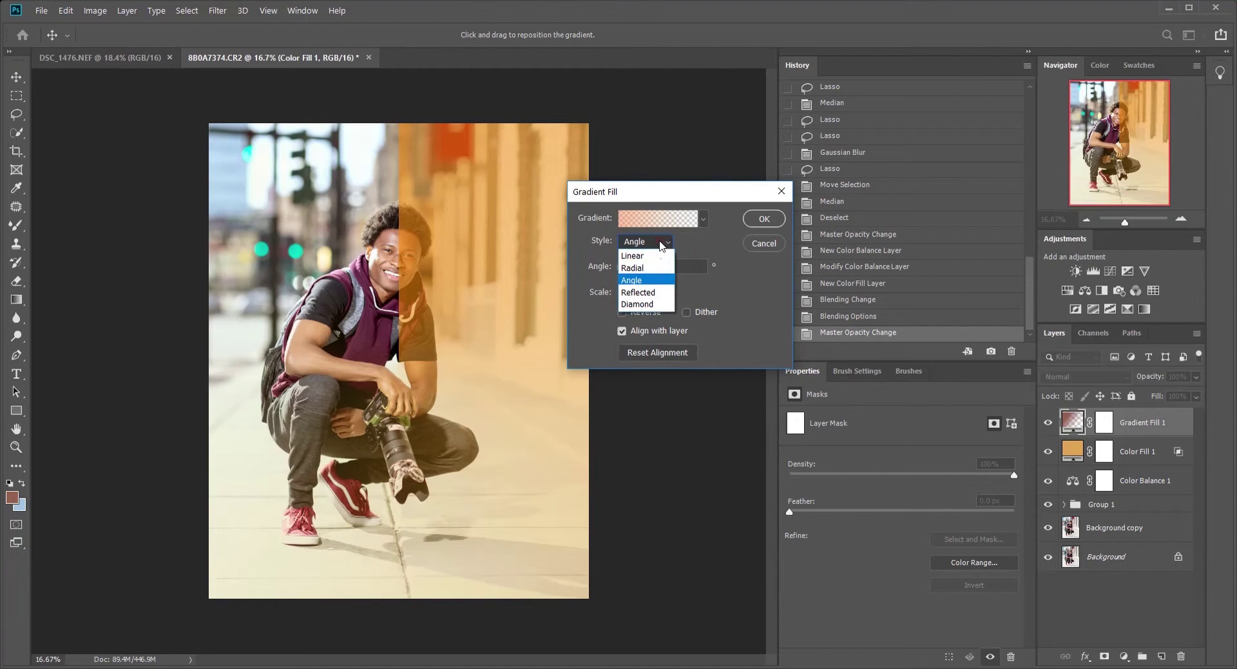
pyautogui.click(644, 270)
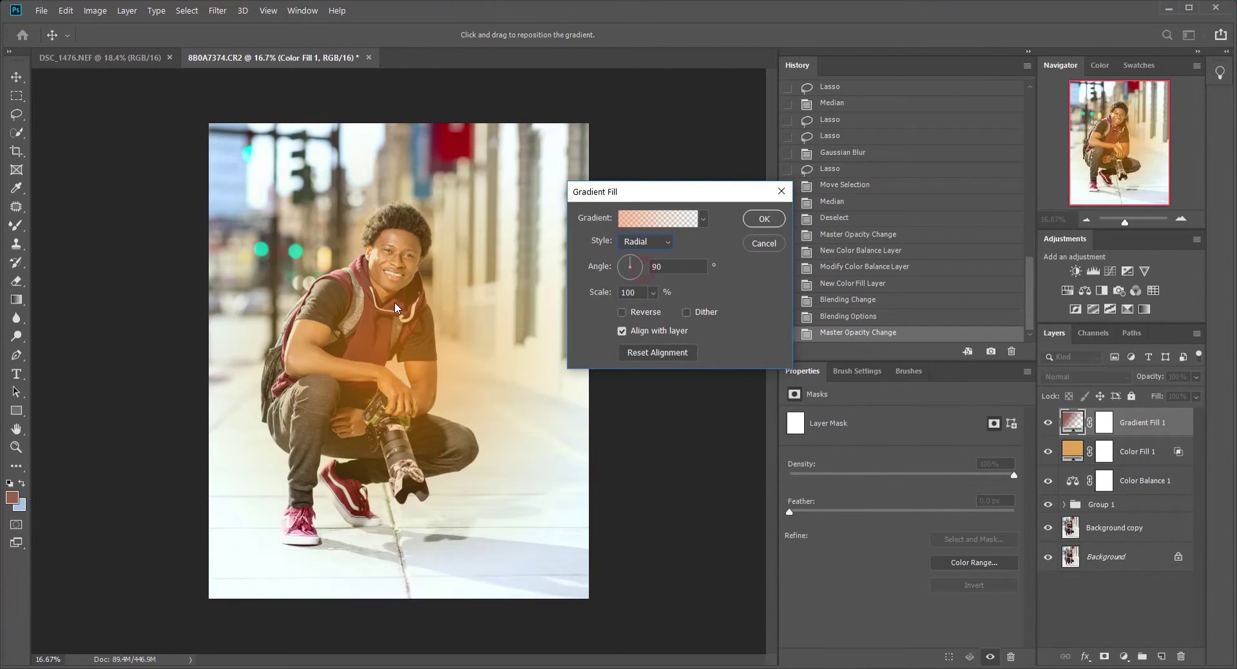
pyautogui.moveTo(400, 342); pyautogui.dragTo(231, 185)
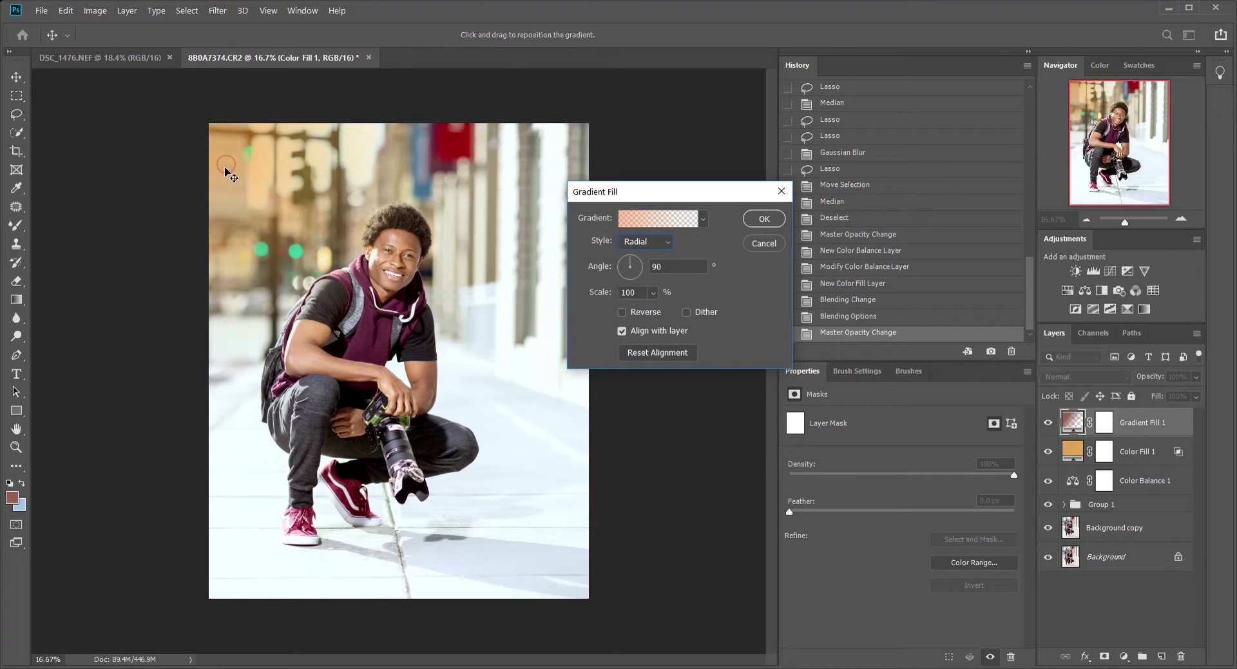
pyautogui.click(763, 219)
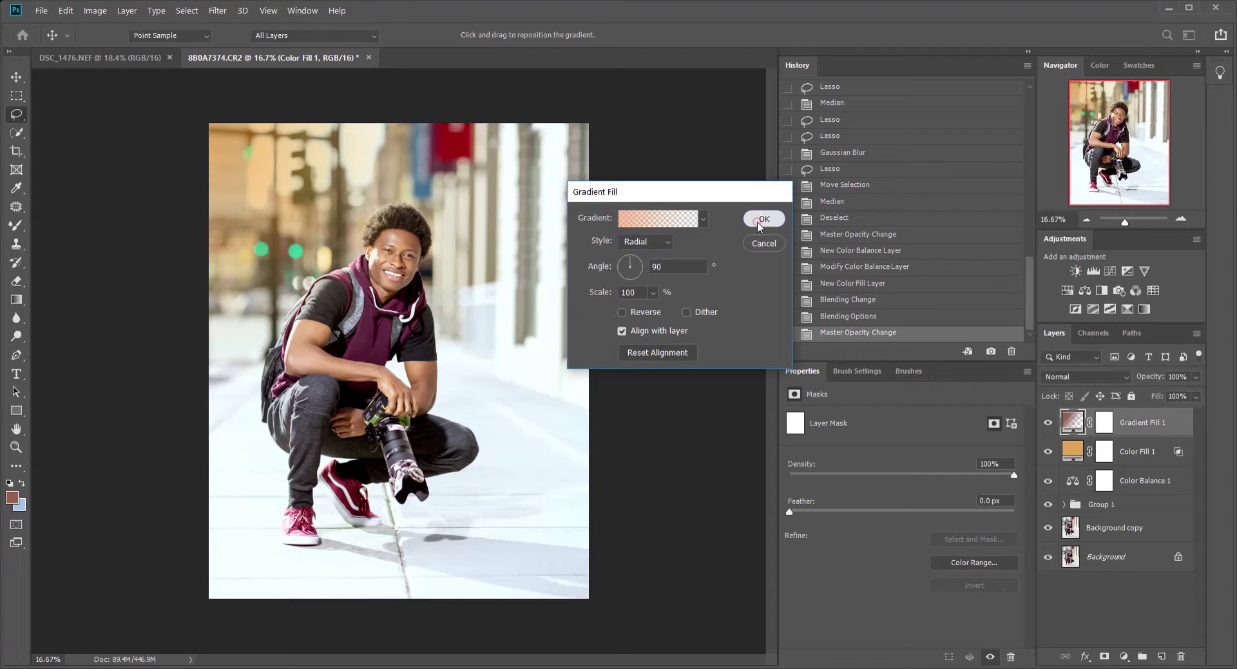
# - Set the gradient fill layer's blend mode to Screen
pyautogui.click(1092, 375)
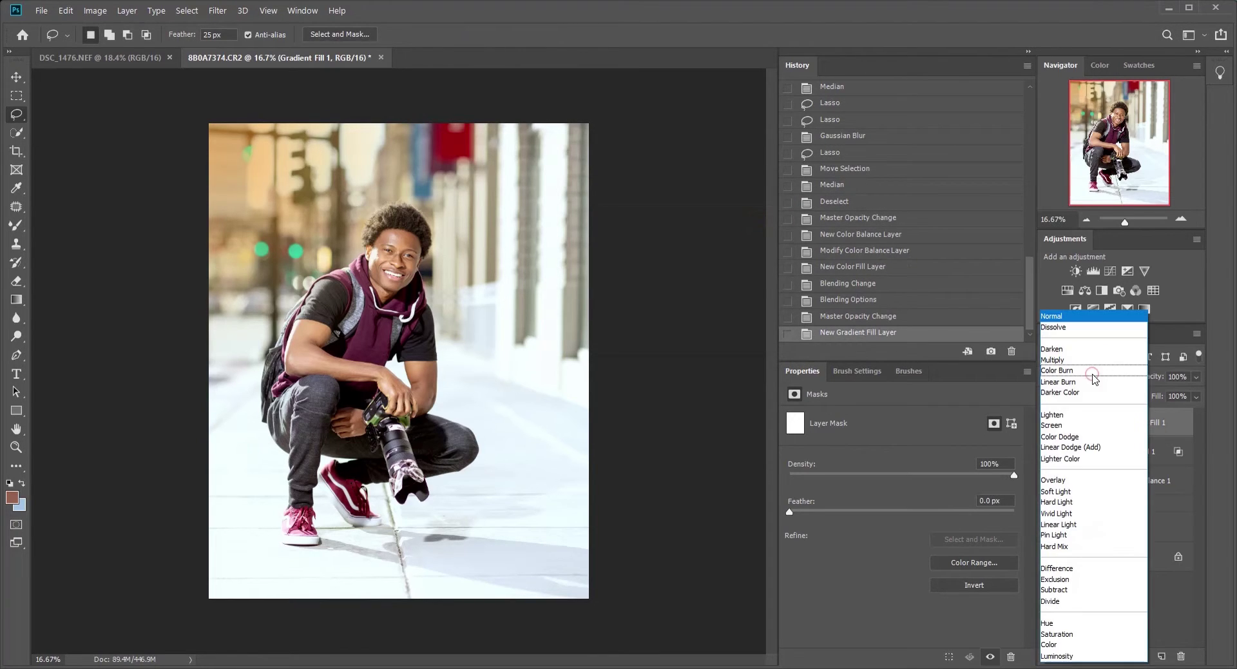
pyautogui.click(1073, 425)
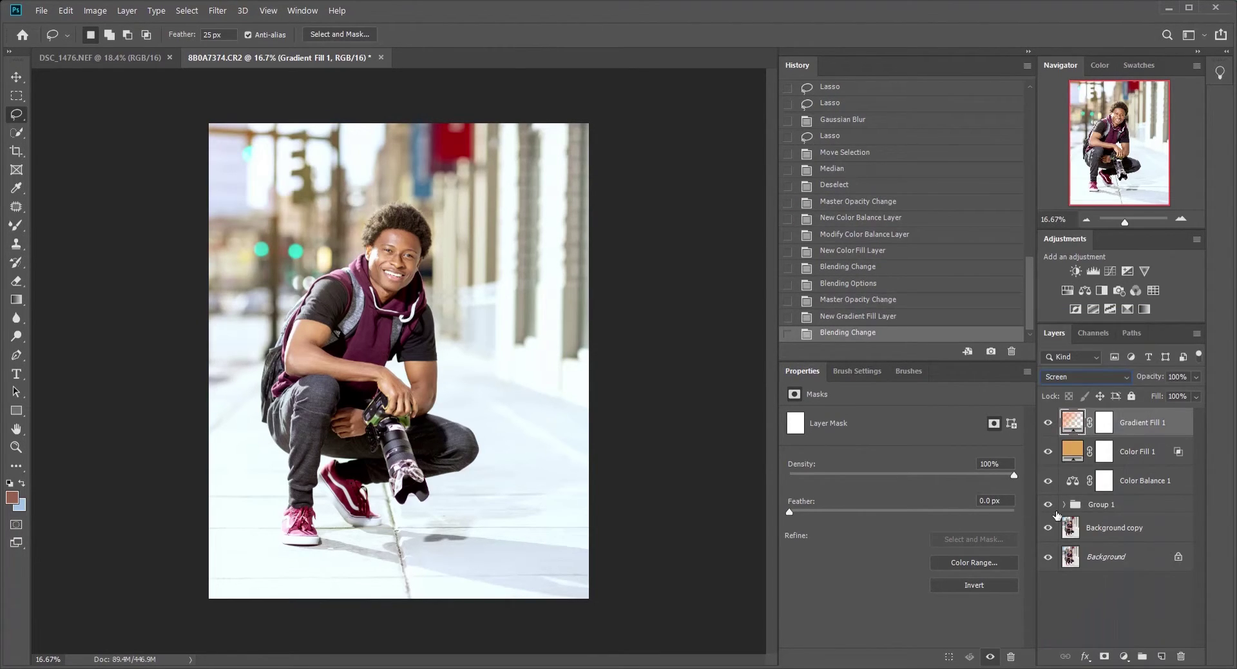